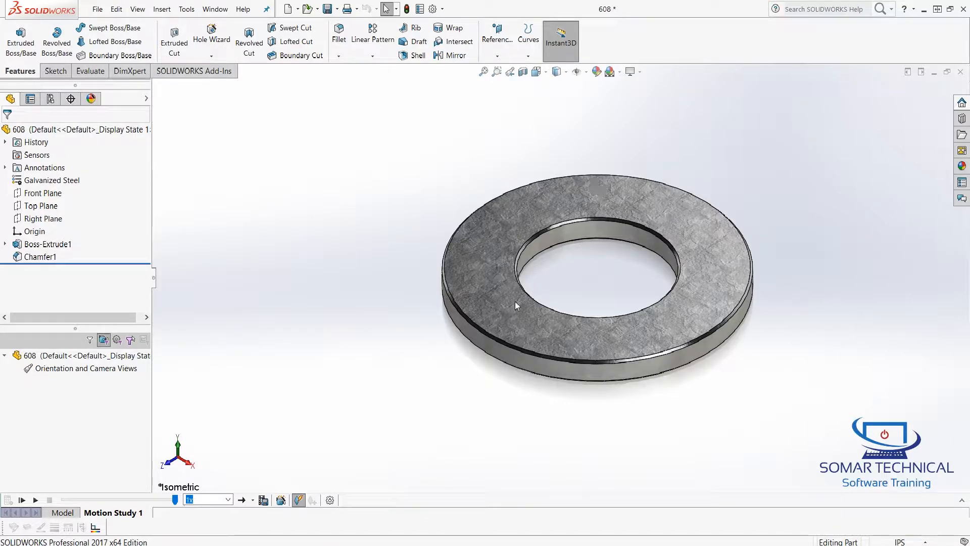
Step: Create a new part document from the Part template
left_click(98, 12)
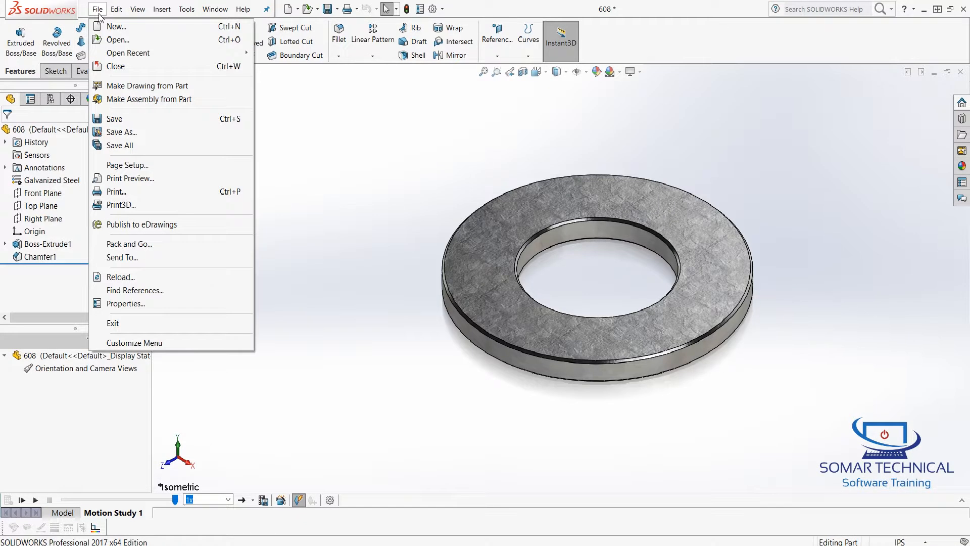
left_click(117, 27)
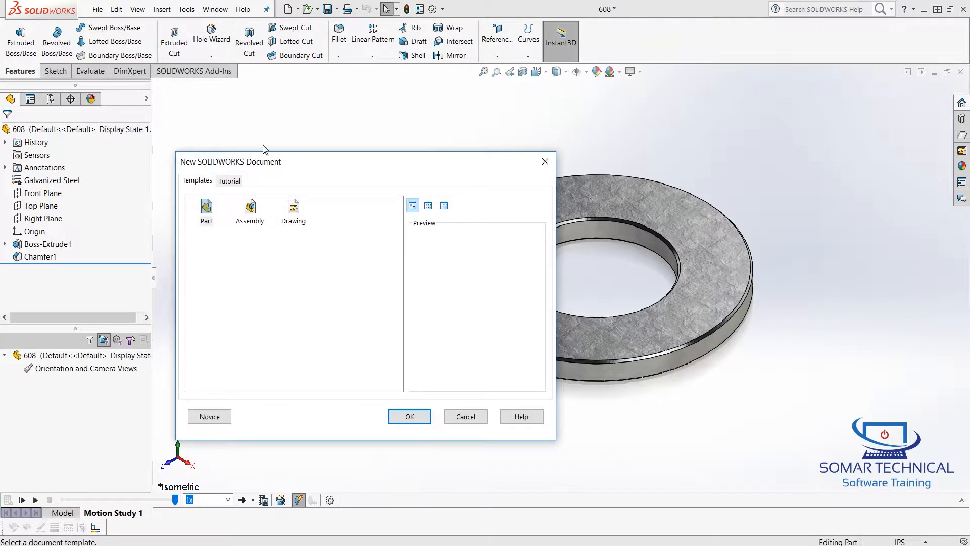
left_click(212, 214)
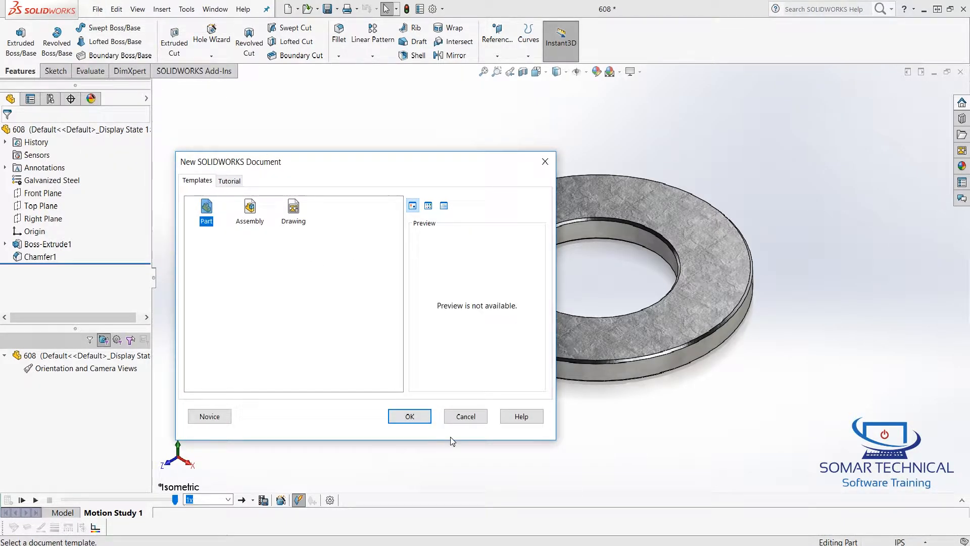
left_click(410, 417)
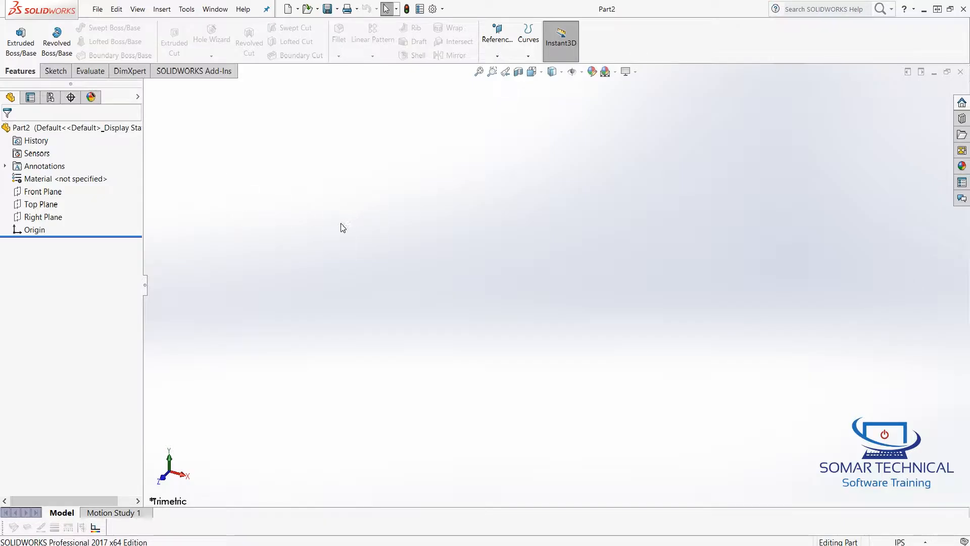
Step: Sketch two concentric circles centred on the origin on the Top Plane, with radii of about 3.85 in and 2.29 in
left_click(18, 207)
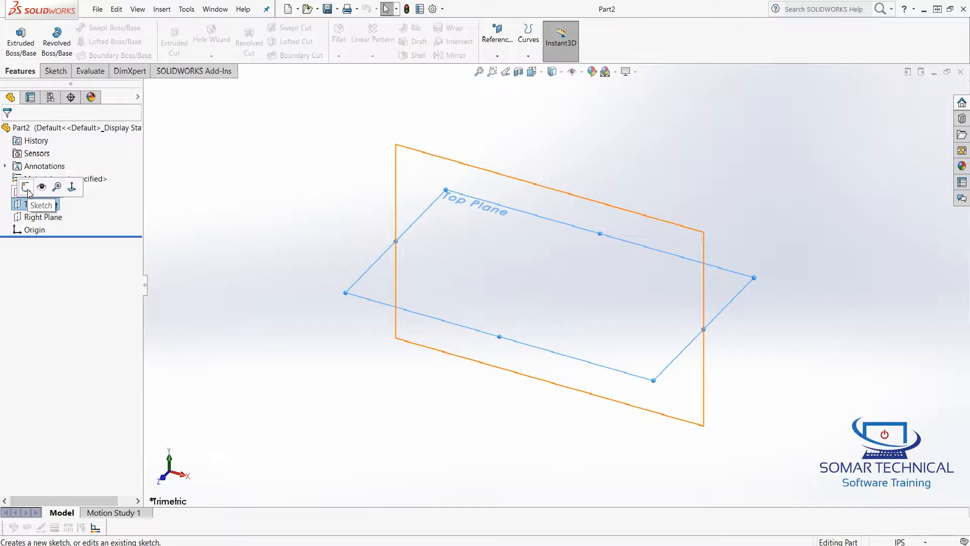
left_click(28, 190)
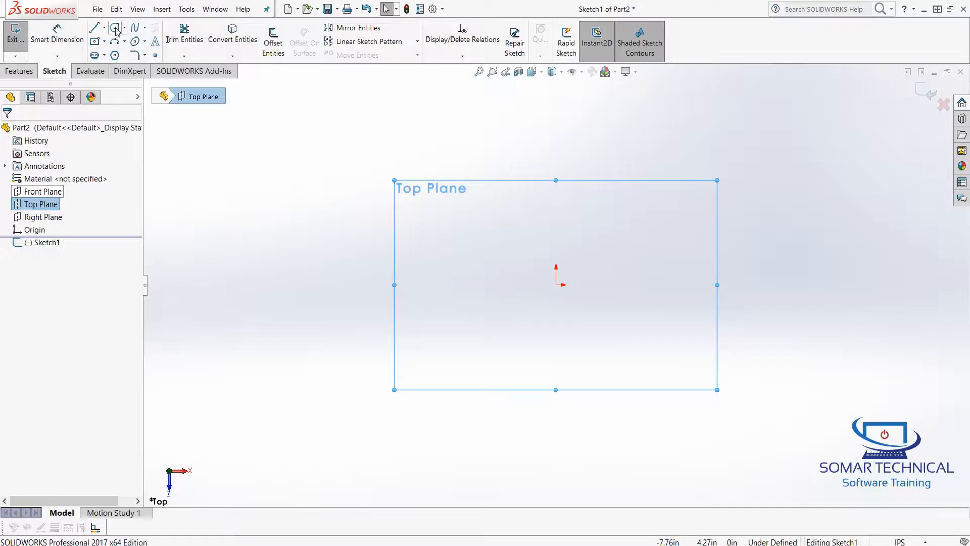
left_click(115, 29)
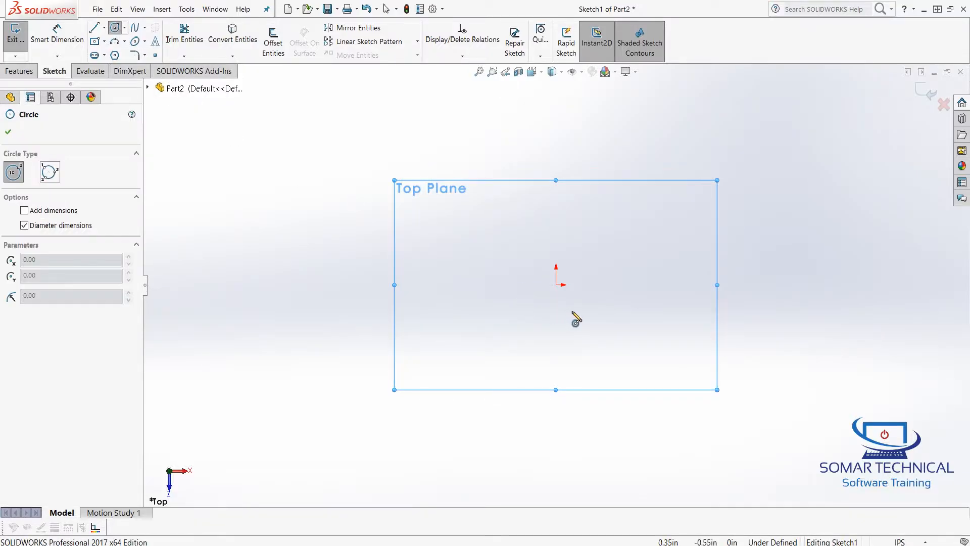
left_click(556, 285)
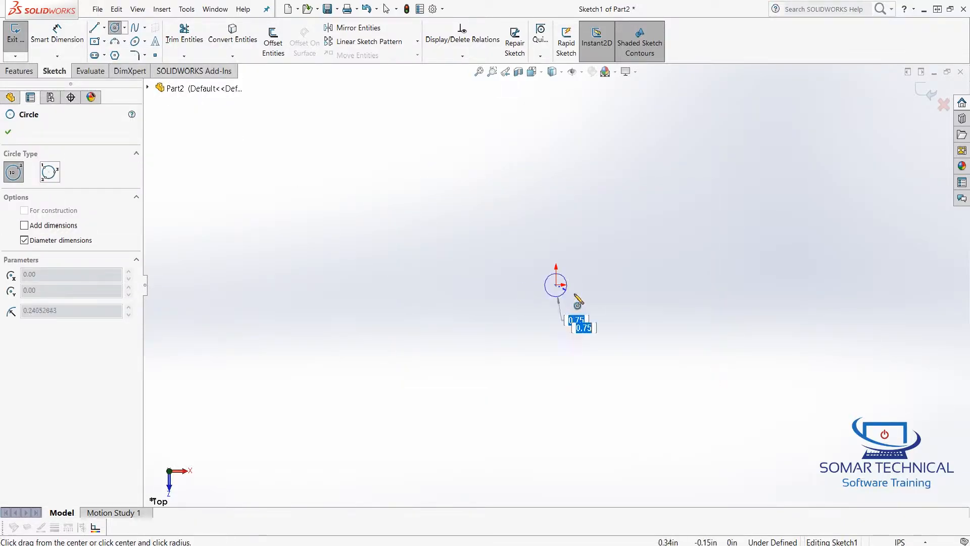
left_click(725, 342)
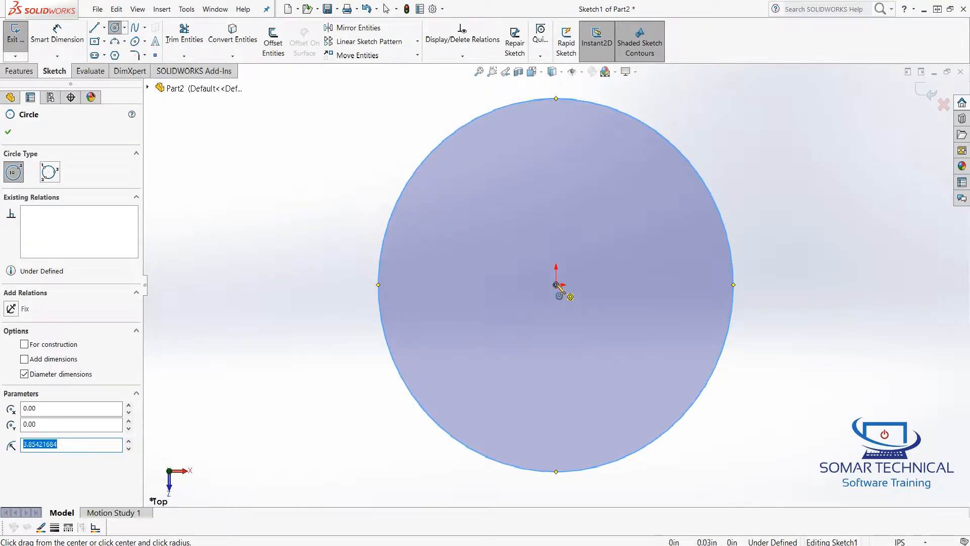
left_click(557, 287)
left_click(640, 351)
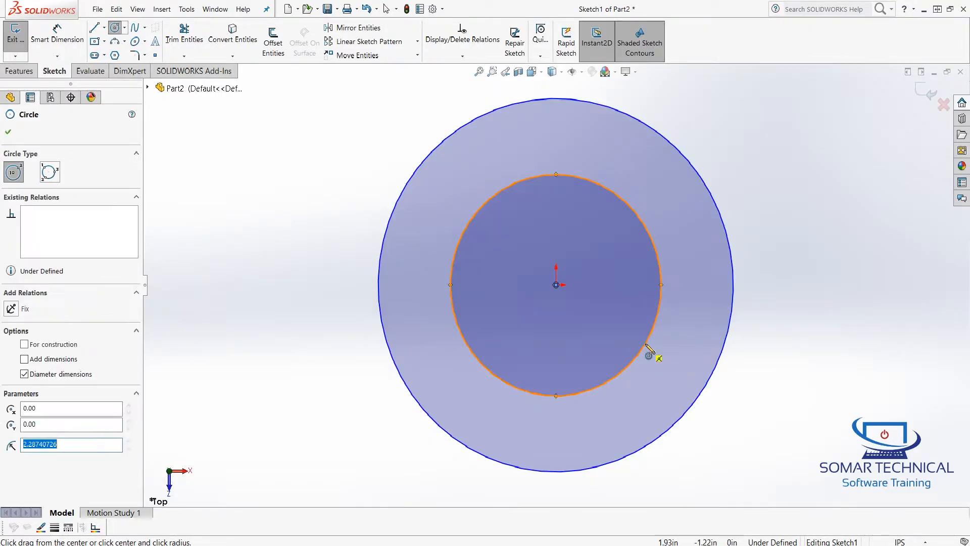
key("Escape")
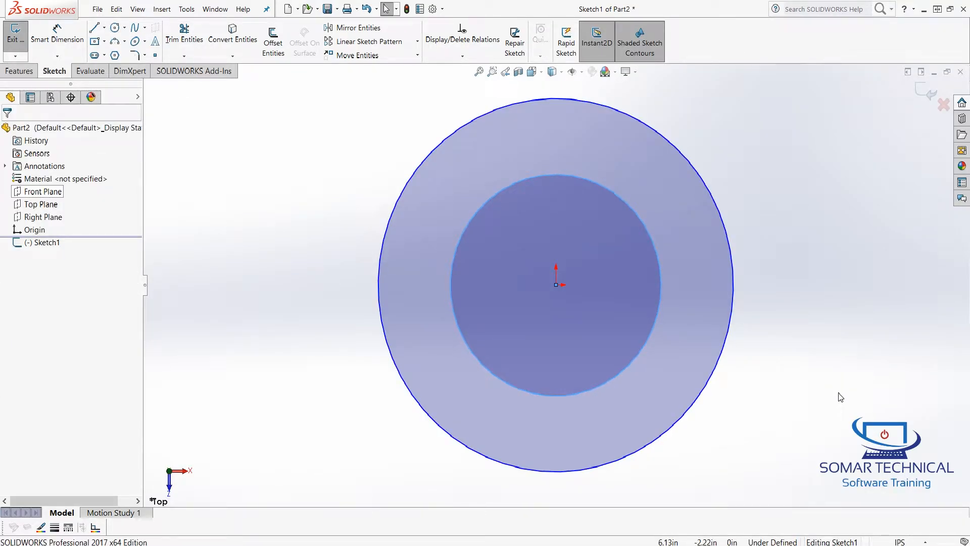
Step: Dimension the inner circle's diameter and set it to 1.06 in
right_click_drag(840, 397, 833, 356)
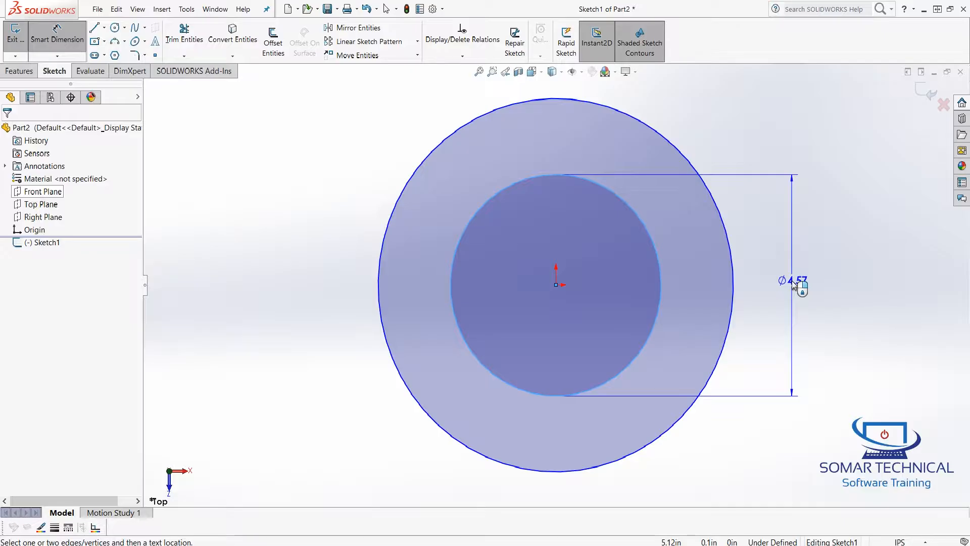
left_click(793, 283)
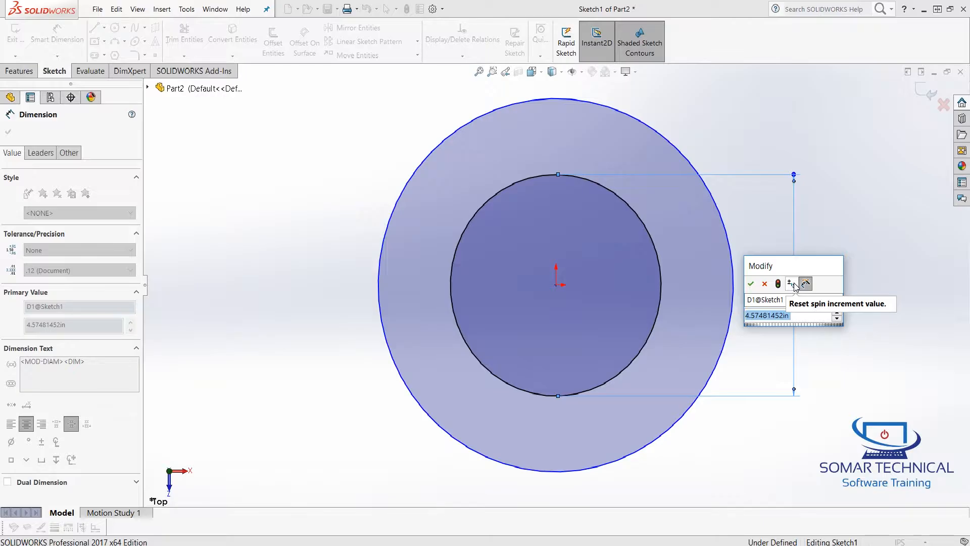
type("1.06")
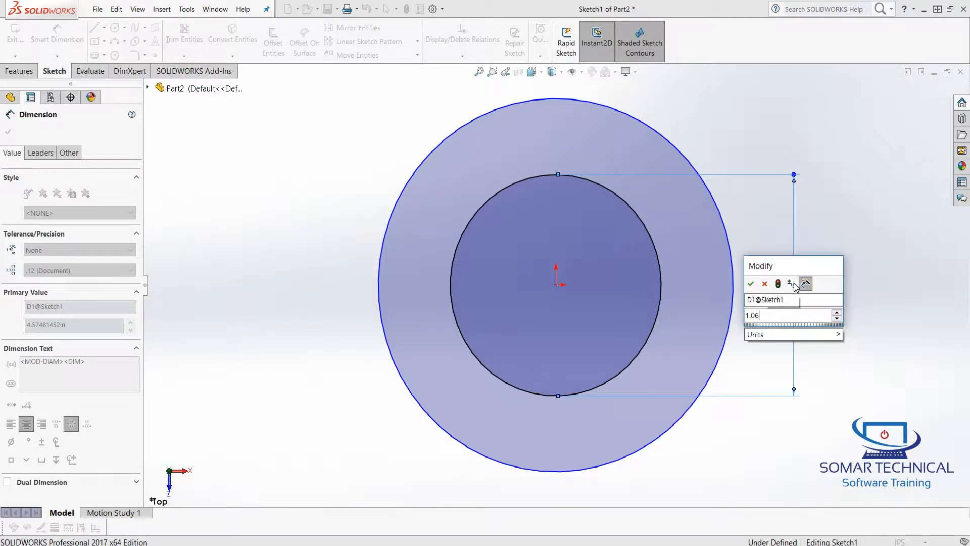
key("Return")
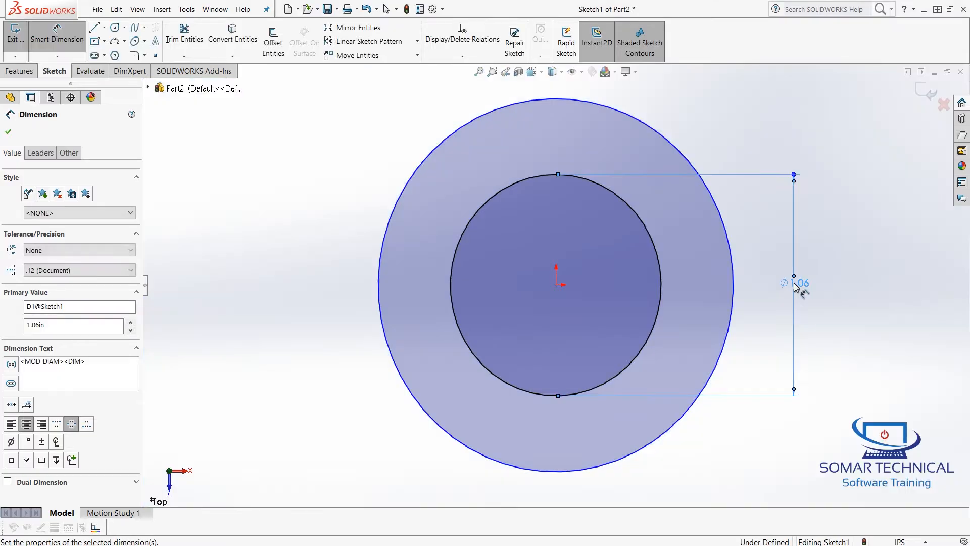
Step: Dimension the outer circle's diameter and set it to 2.03 in
left_click(680, 152)
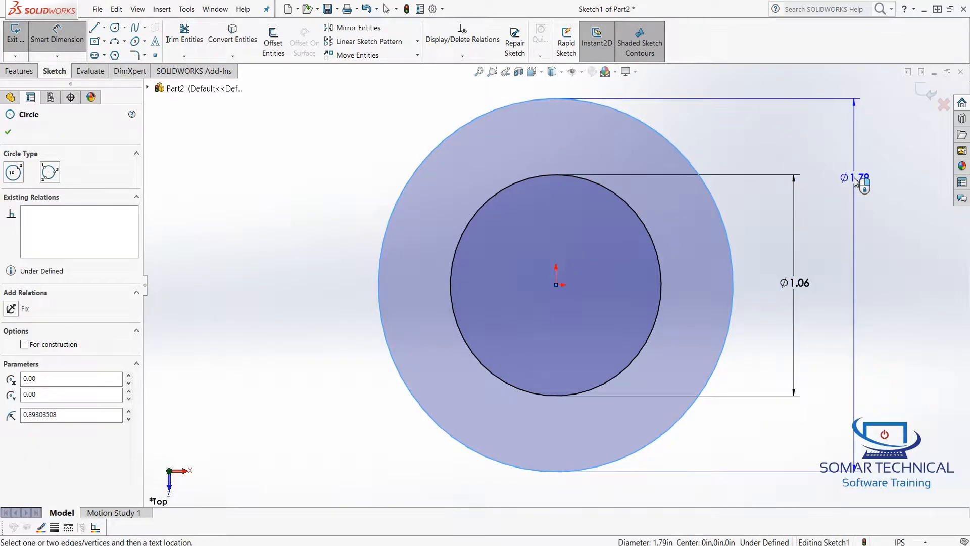
left_click(854, 180)
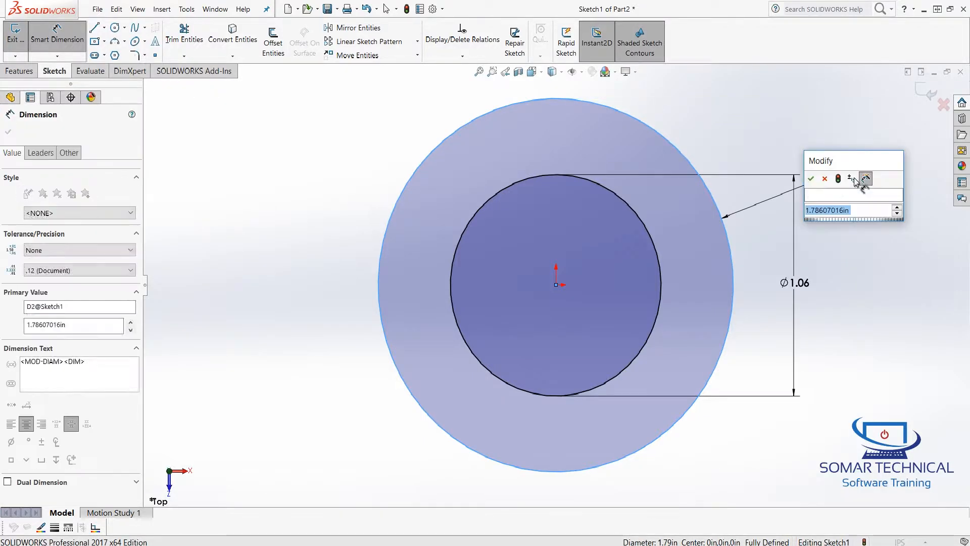
type("2.03")
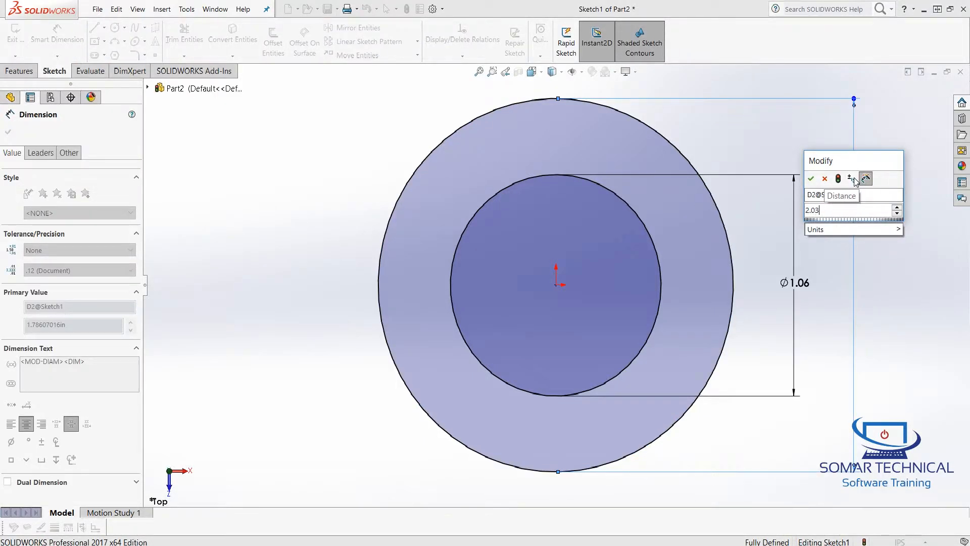
key("Return")
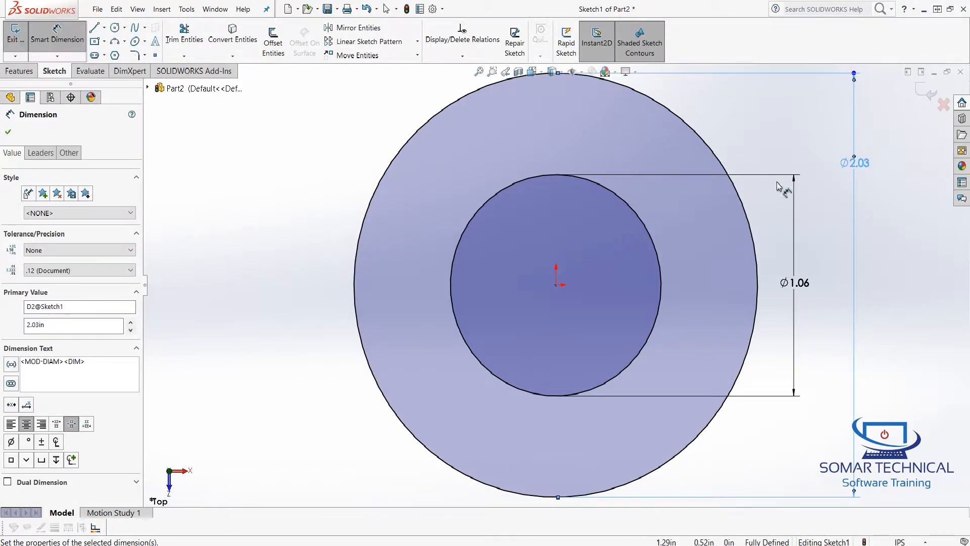
Step: Extrude the ring profile 0.16 in with the Mid Plane end condition
left_click(531, 71)
left_click(589, 102)
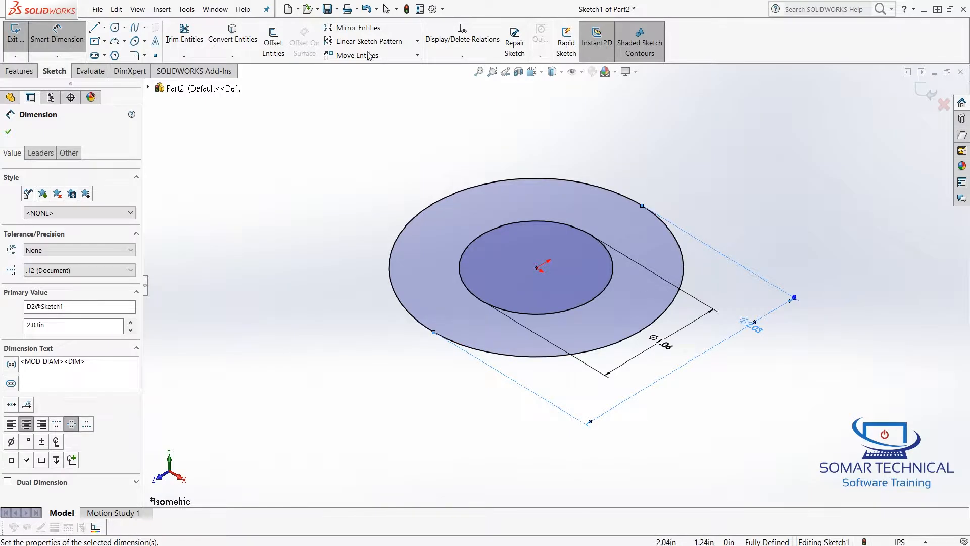
left_click(19, 71)
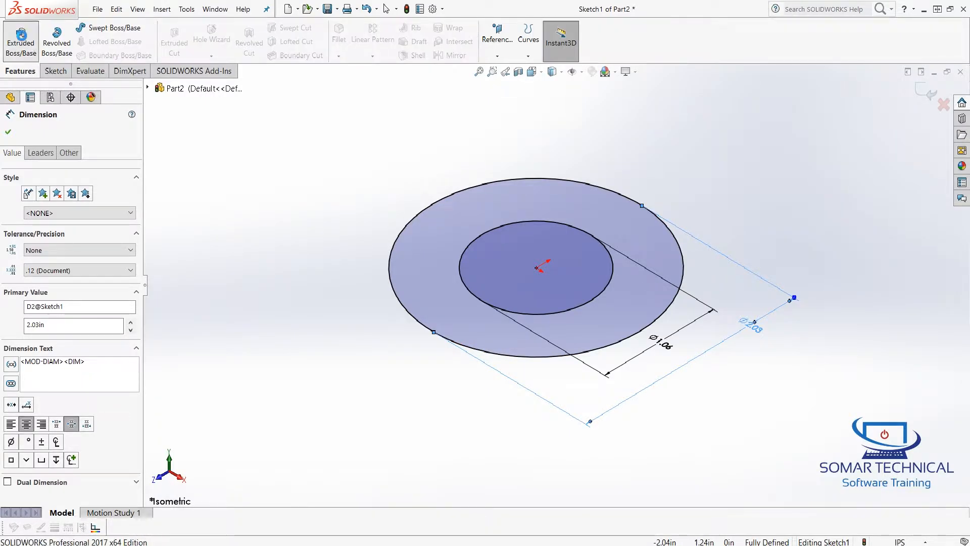
left_click(20, 38)
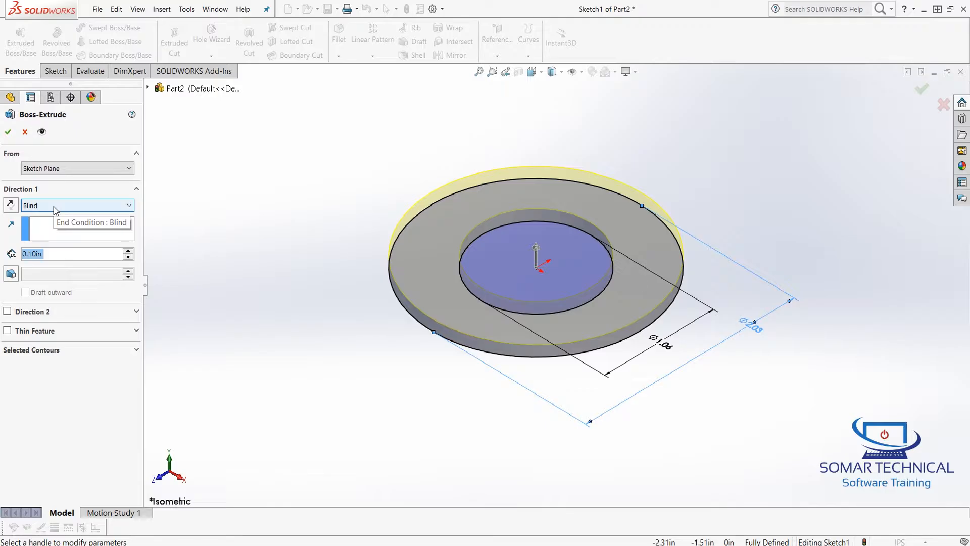
type("0.16")
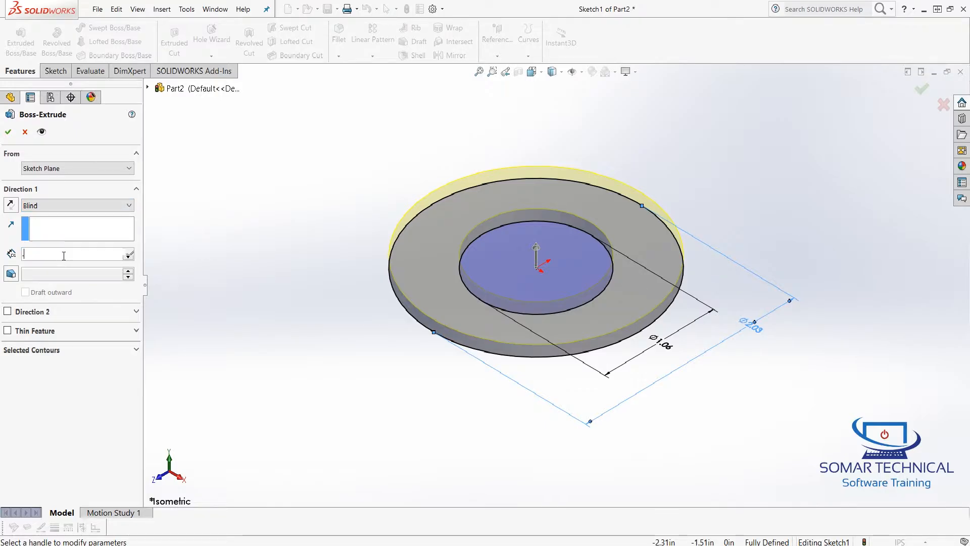
key("Return")
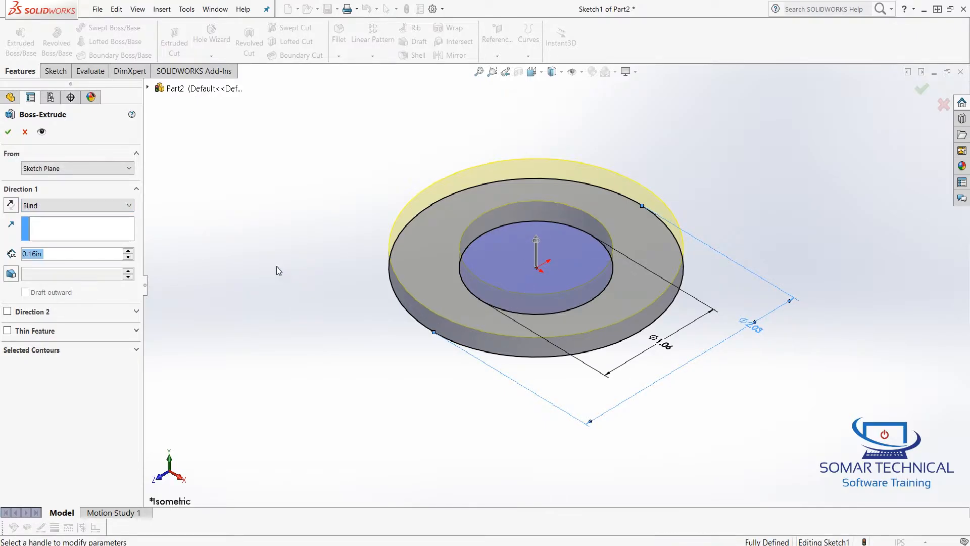
left_click(10, 205)
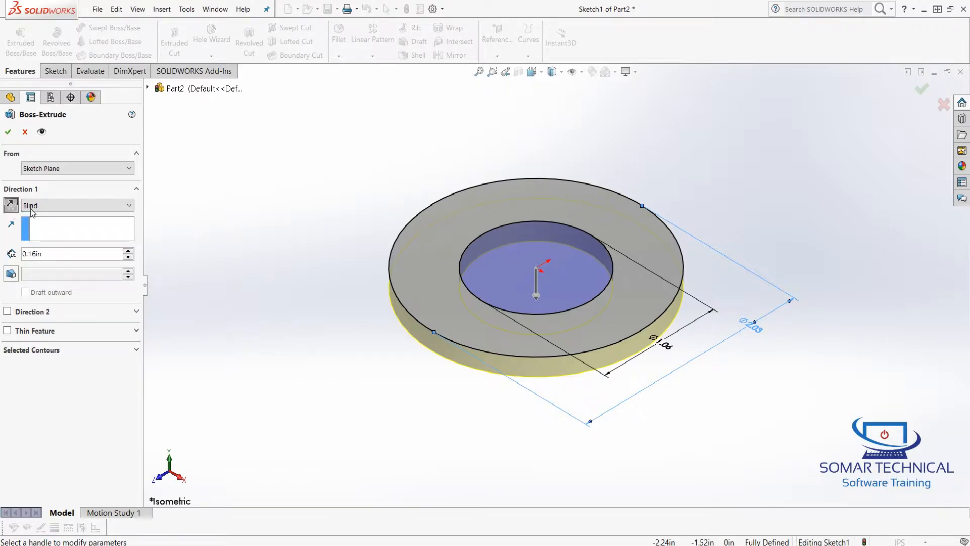
left_click(83, 208)
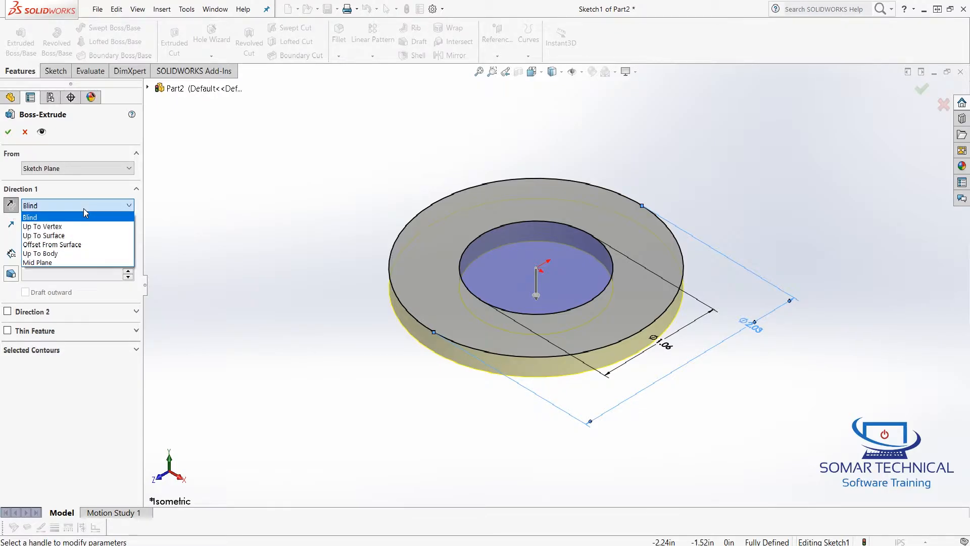
left_click(74, 263)
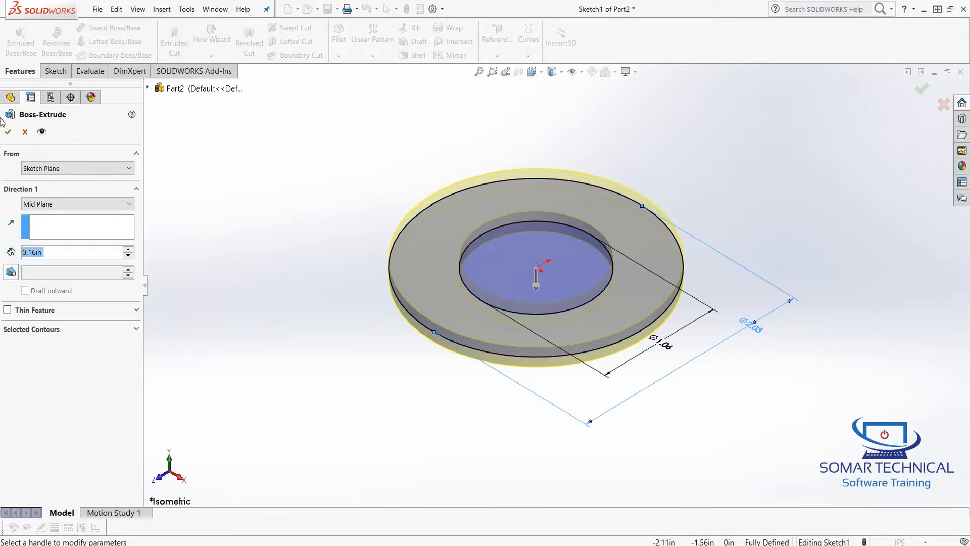
left_click(9, 132)
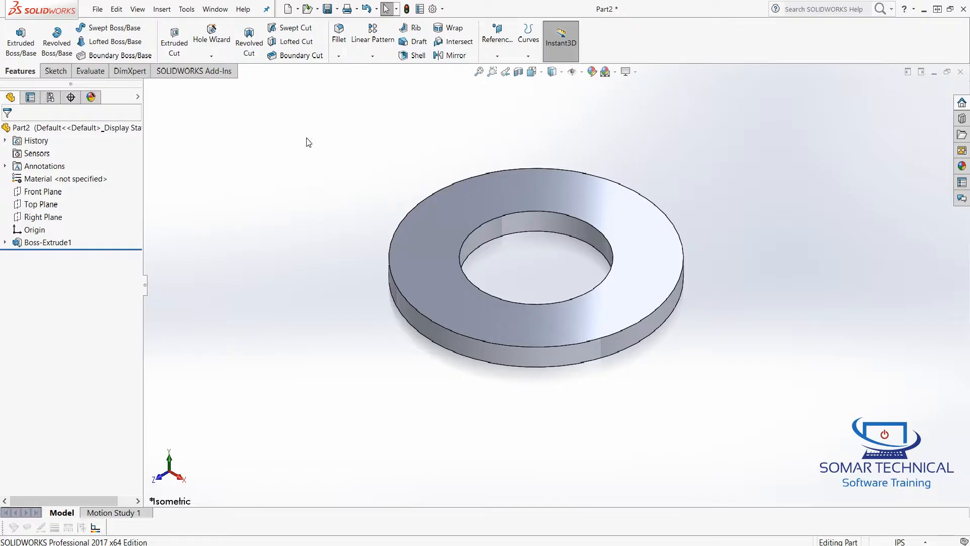
Step: Set up a chamfer on the ring's two flat faces with a distance of 0.015 in
left_click(339, 56)
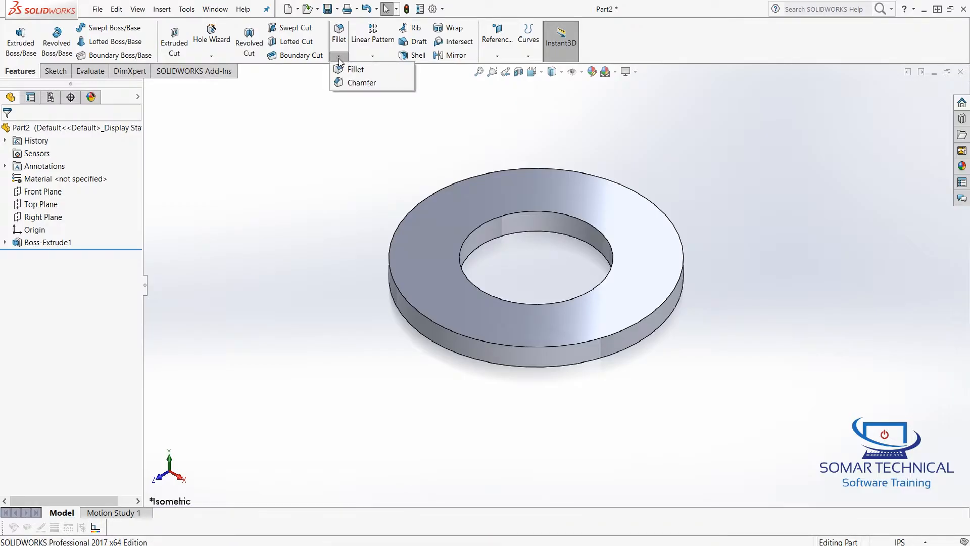
left_click(353, 85)
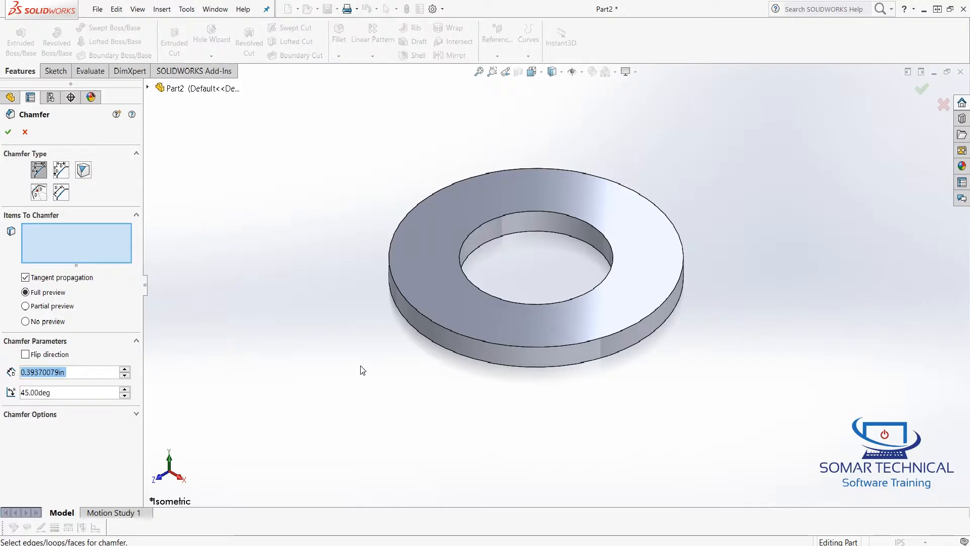
left_click(437, 237)
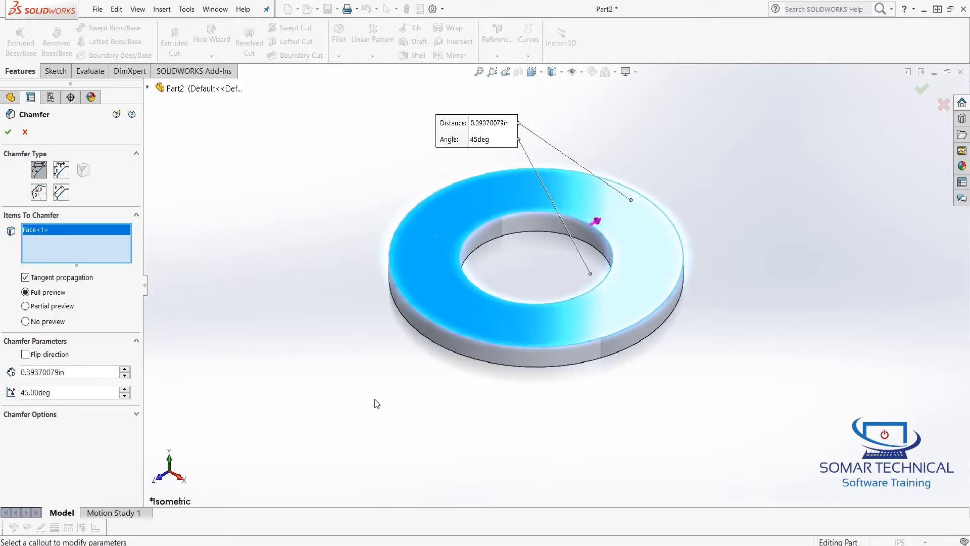
middle_click_drag(359, 408, 319, 263)
middle_click_drag(539, 475, 484, 436)
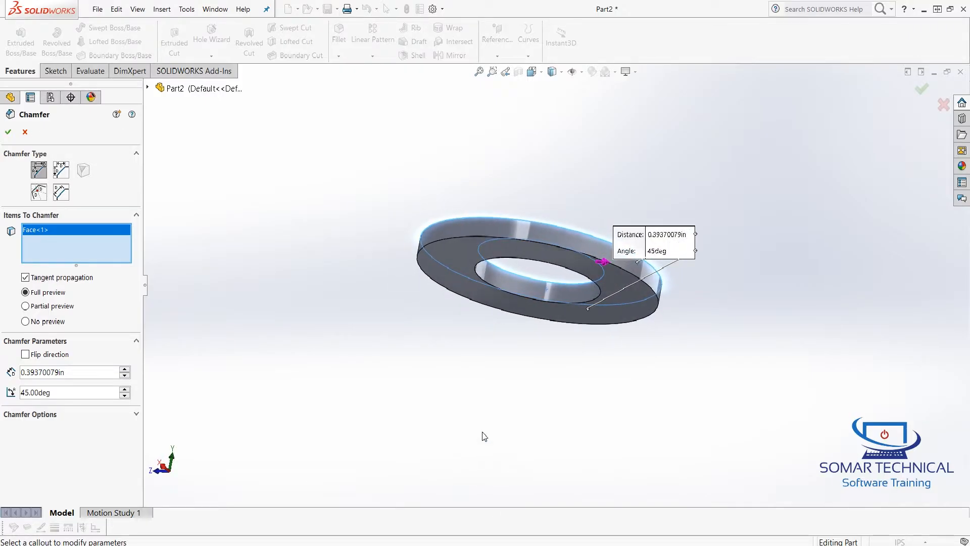
left_click(459, 292)
middle_click_drag(364, 374, 341, 404)
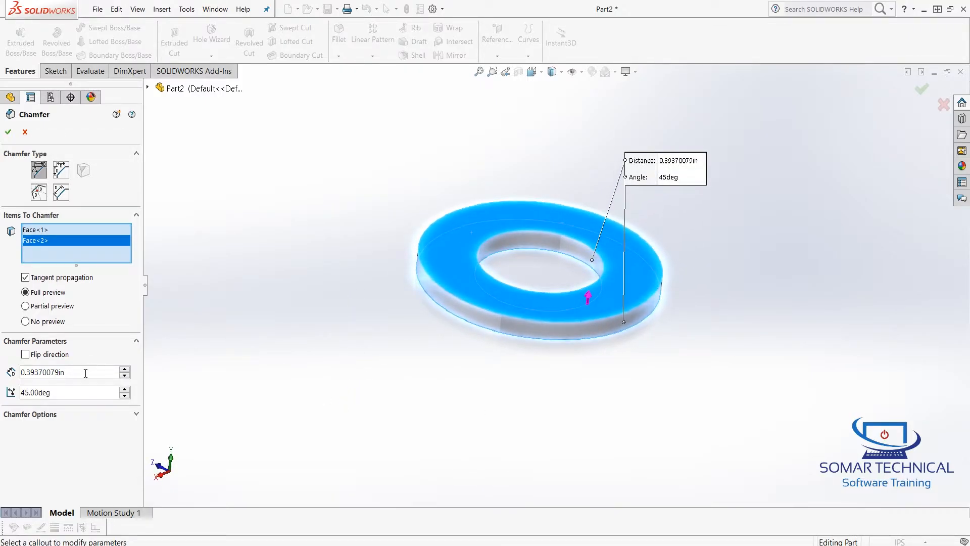
double_click(93, 375)
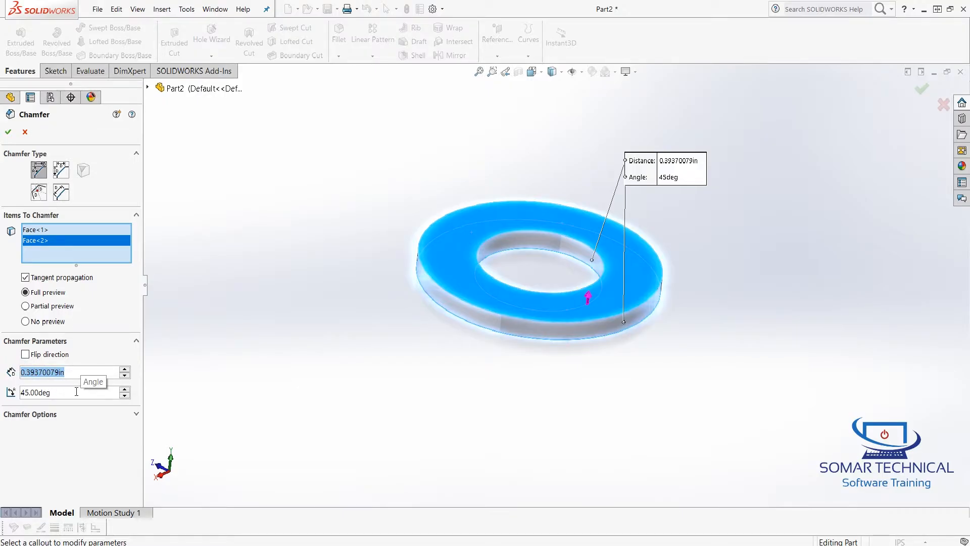
type(".015")
key("Return")
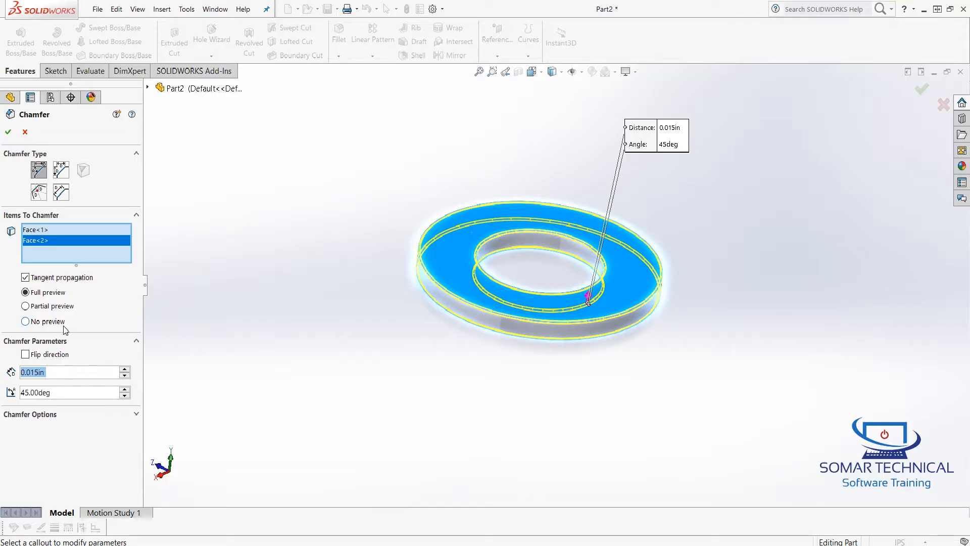
Step: Compare the chamfer with no preview, partial preview and full preview, and accept it with Full preview
left_click(25, 321)
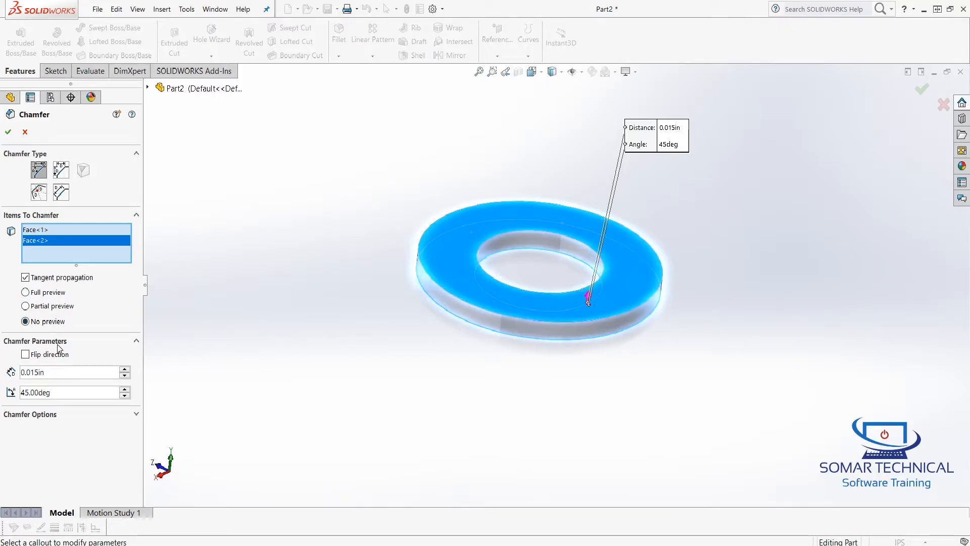
left_click(25, 306)
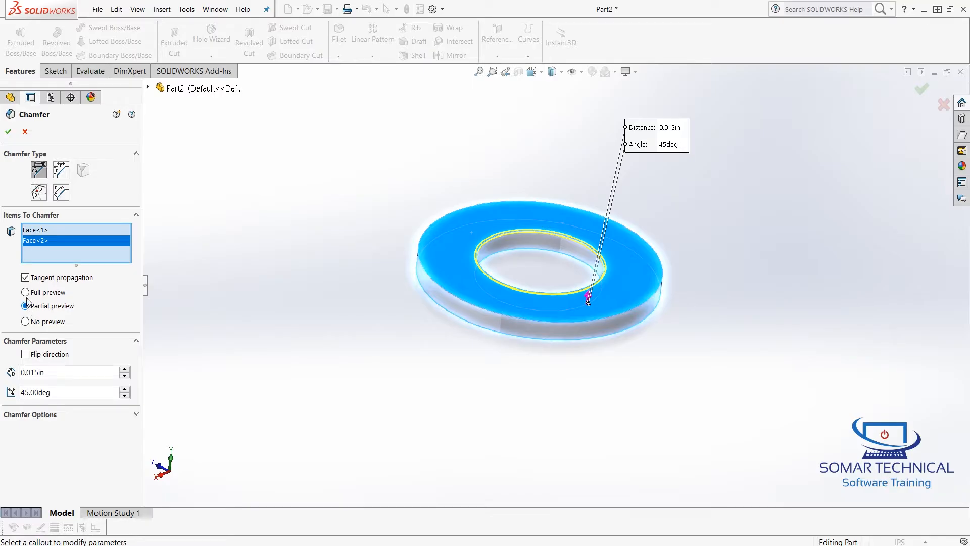
left_click(26, 292)
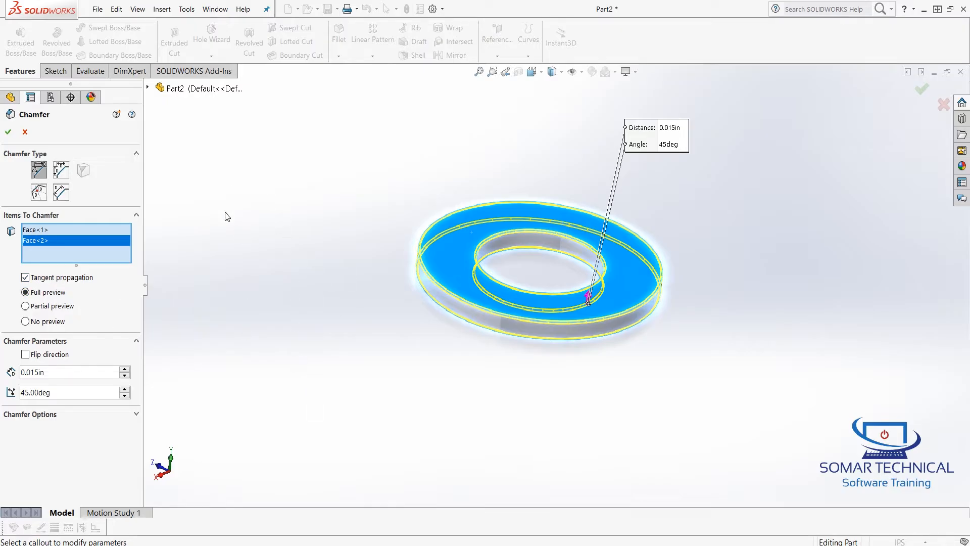
left_click(8, 132)
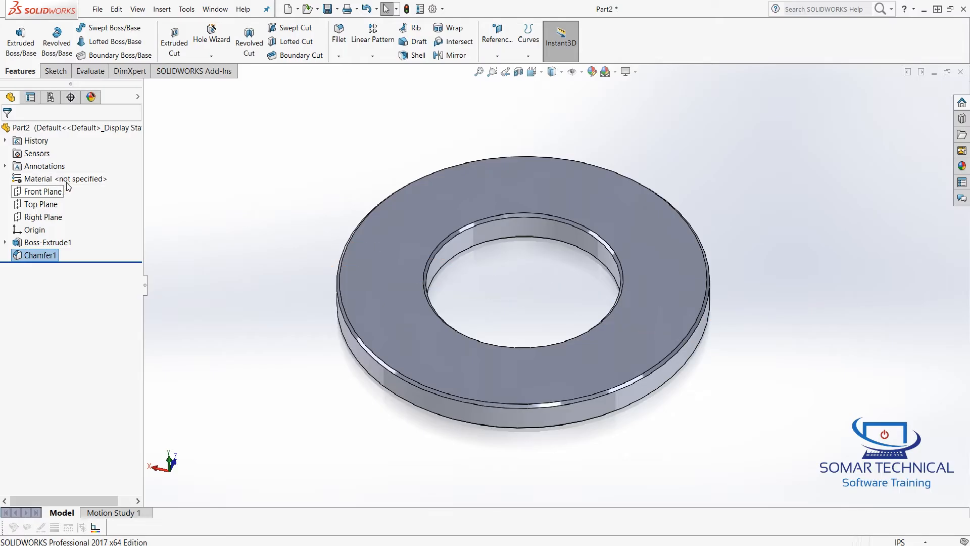
Step: Apply Galvanized Steel from the SOLIDWORKS Materials library to the part and show it in isometric view
right_click(90, 180)
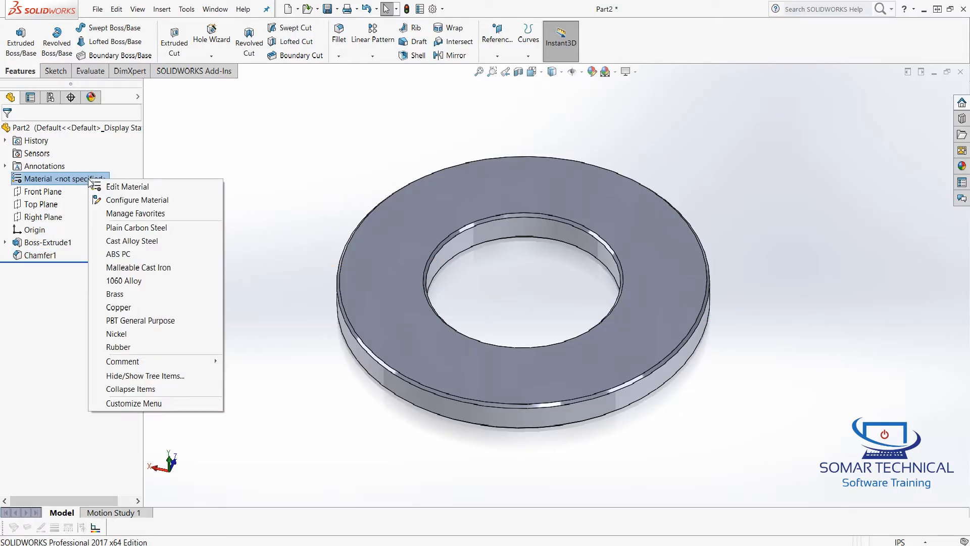
left_click(119, 187)
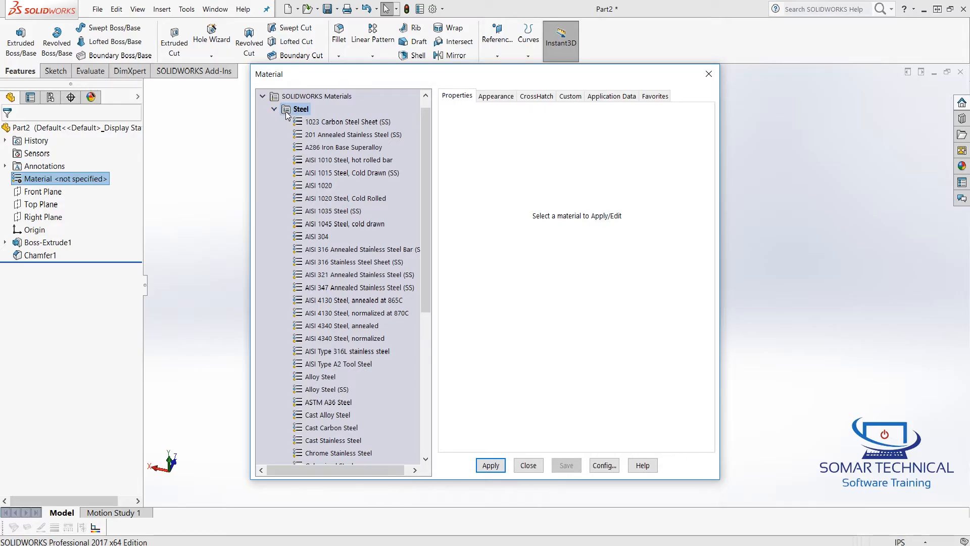
left_click(275, 110)
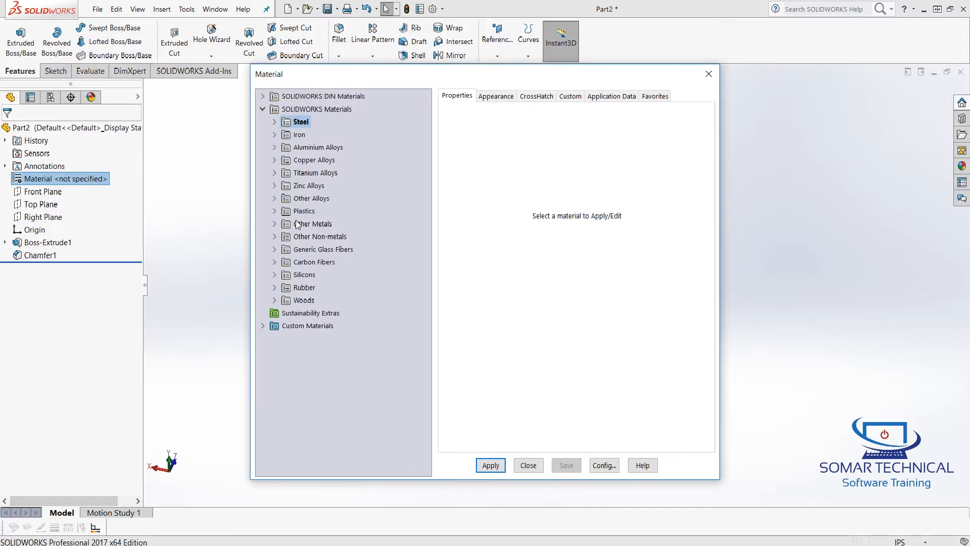
left_click(275, 123)
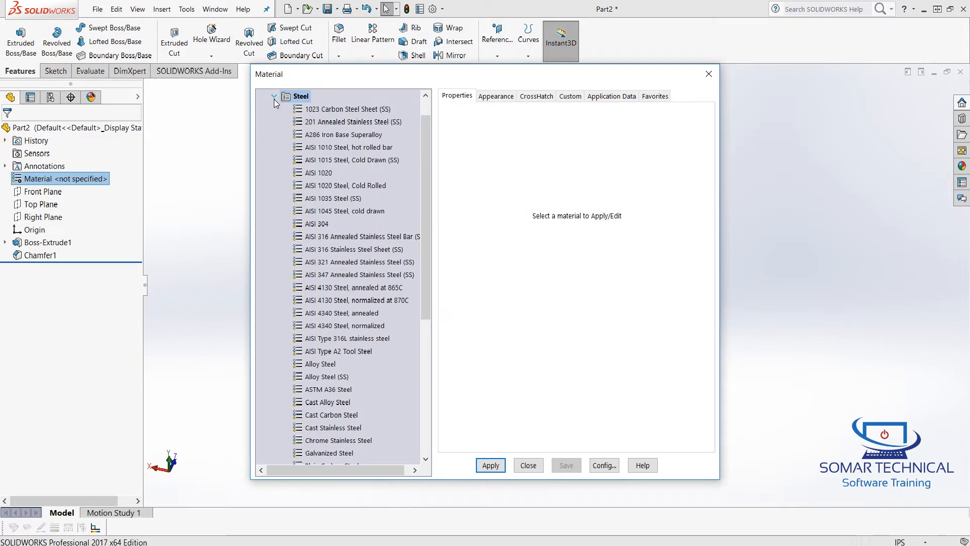
left_click(275, 122)
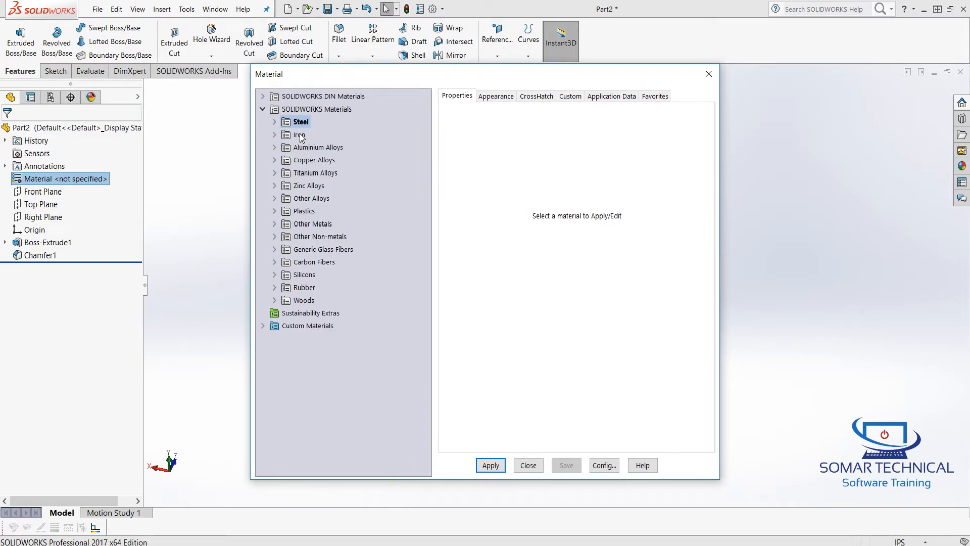
left_click(274, 123)
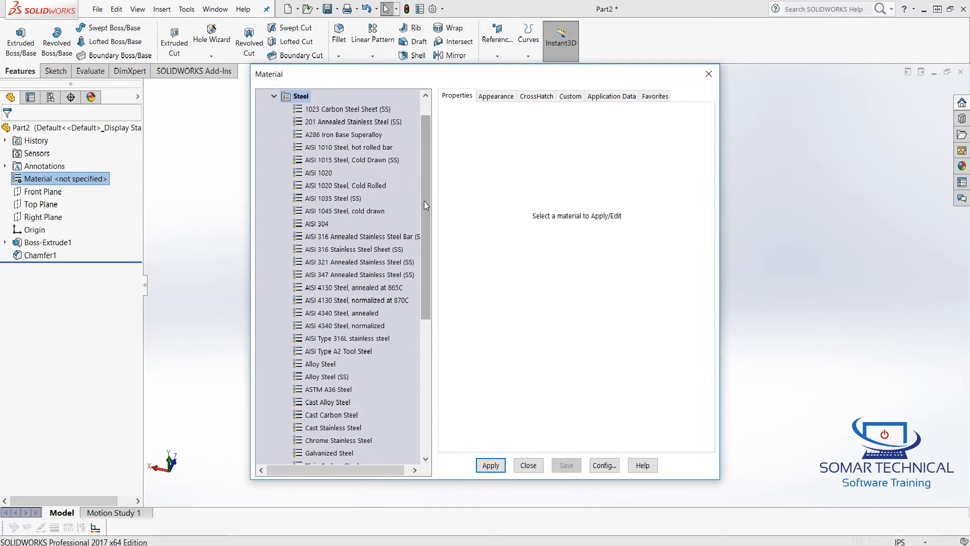
left_click_drag(423, 199, 429, 227)
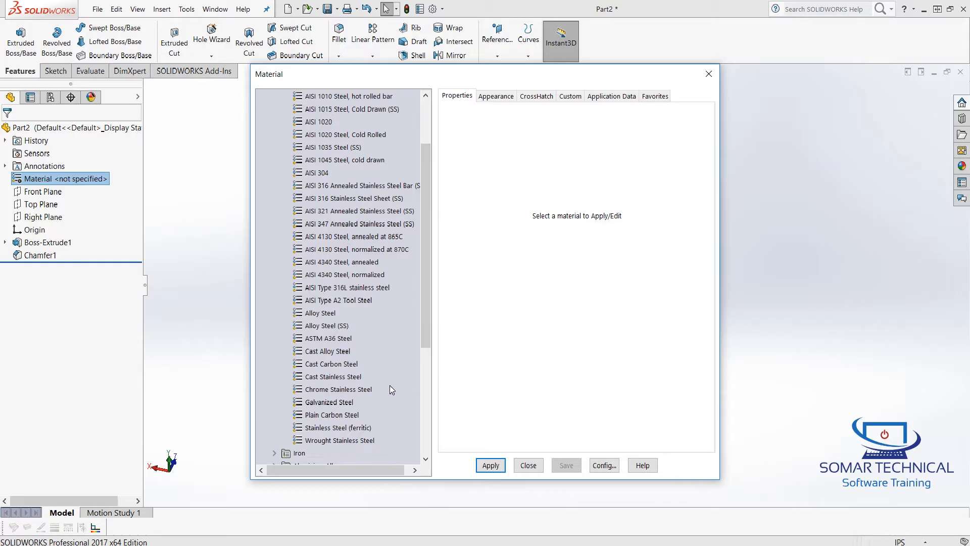
left_click(347, 403)
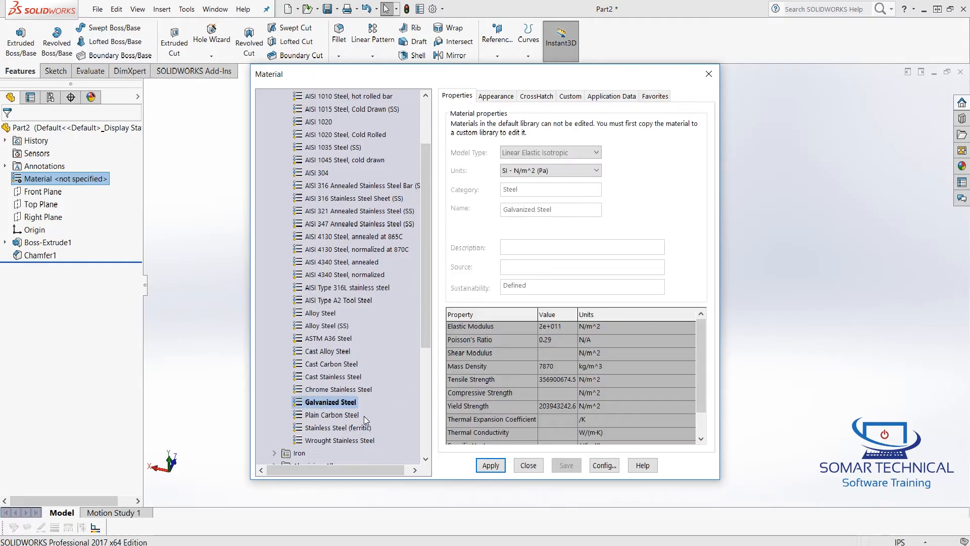
left_click(490, 466)
left_click(528, 466)
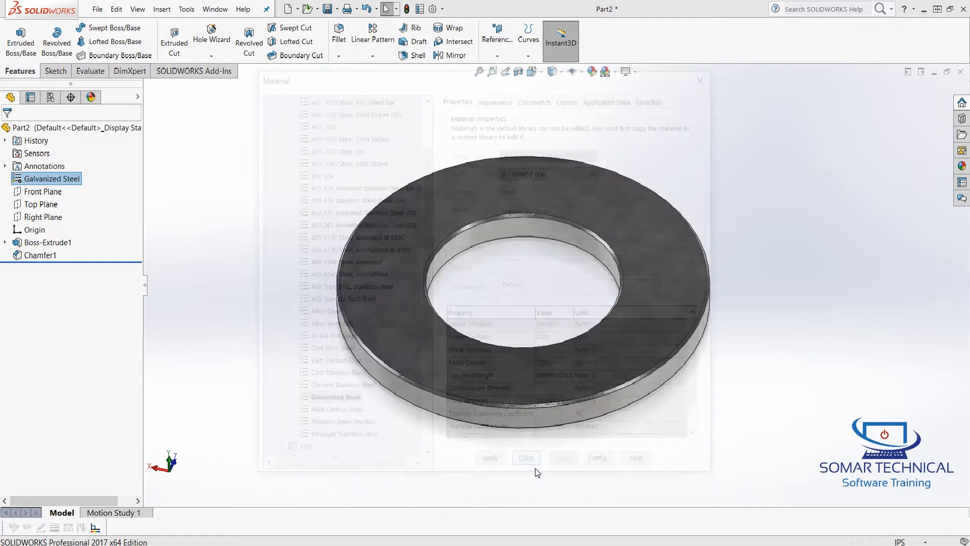
left_click(541, 72)
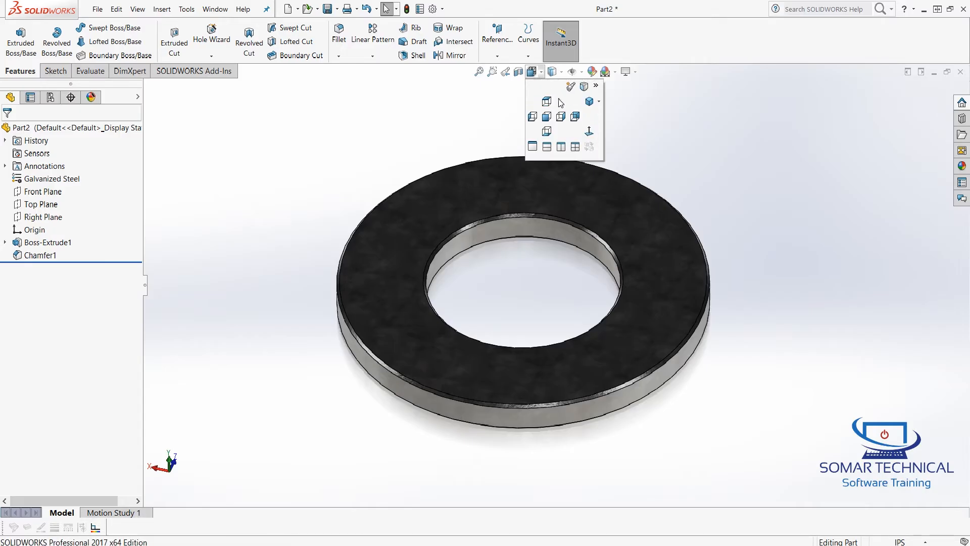
left_click(588, 101)
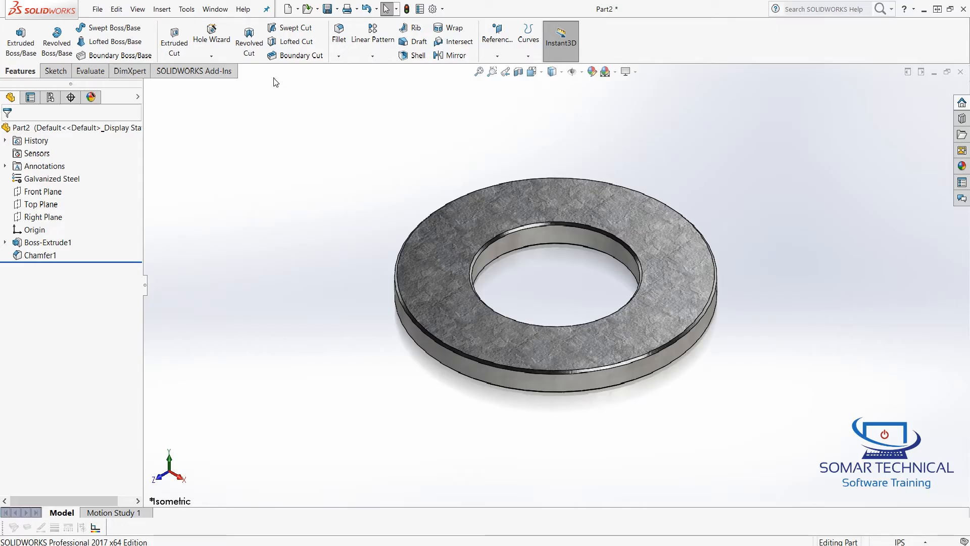
left_click(98, 9)
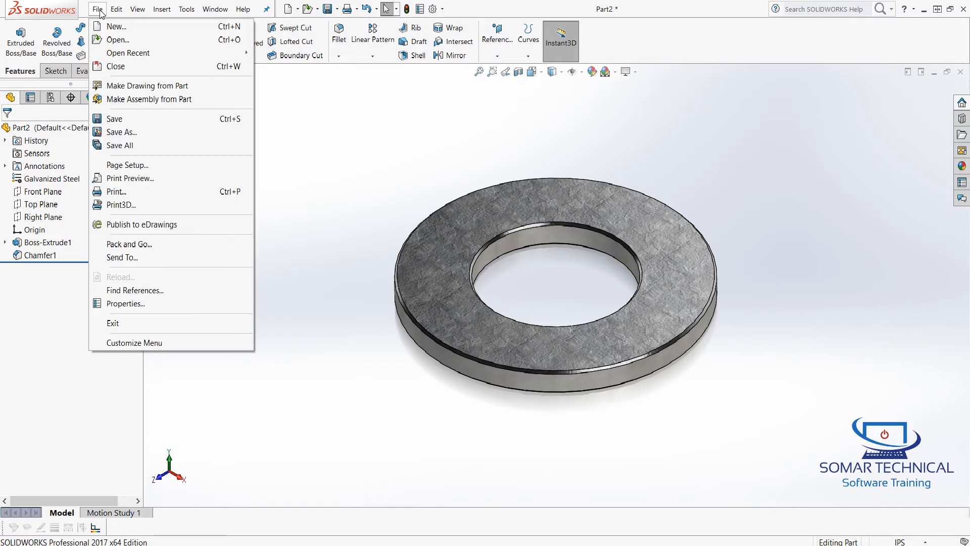
left_click(141, 132)
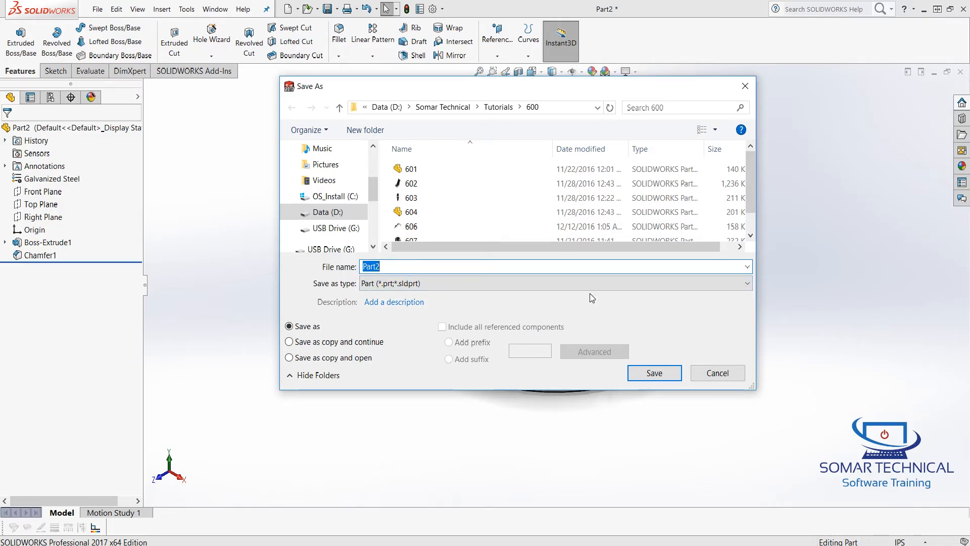
type("608")
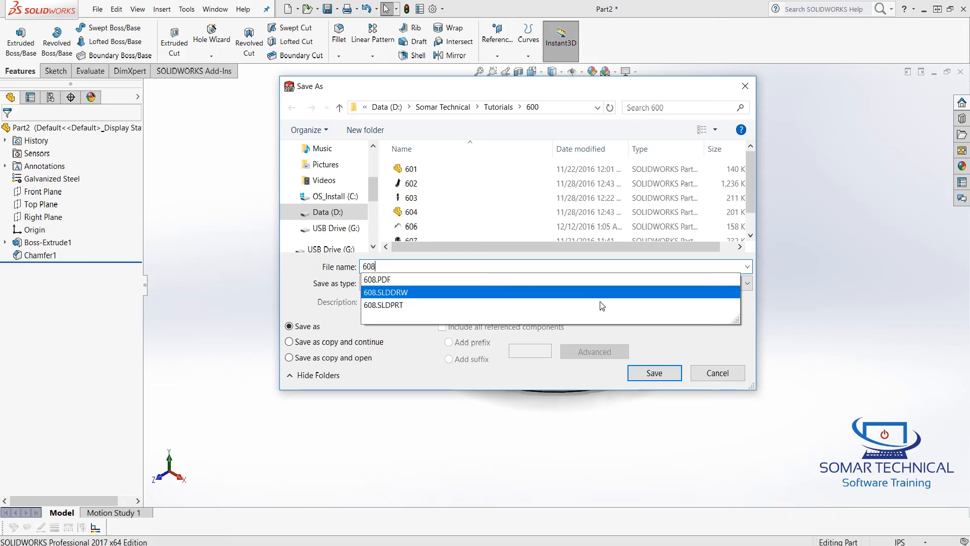
left_click(717, 374)
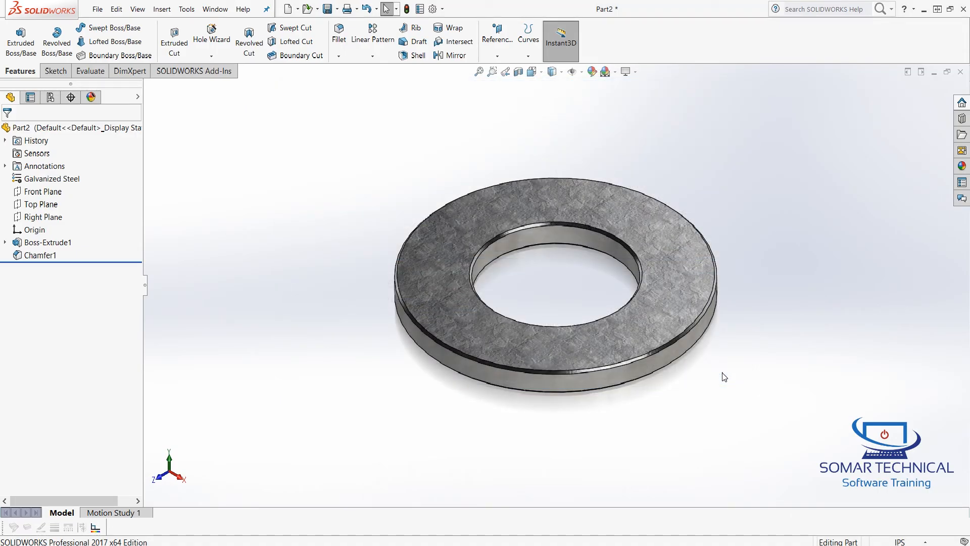